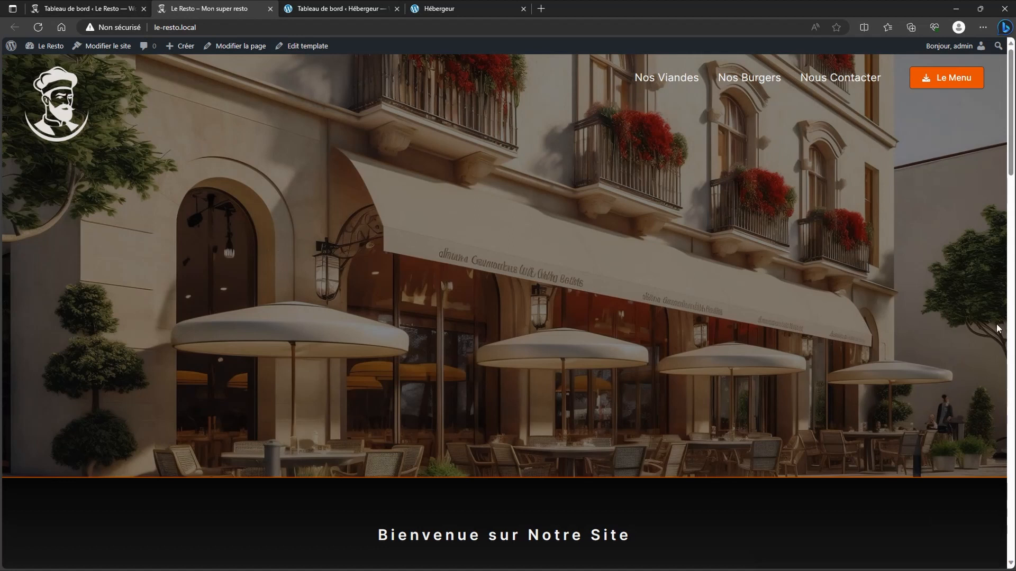
Step: Compare the empty Hébergeur dashboard and front page, then open its plugins list showing WPvivid Backup
click(336, 10)
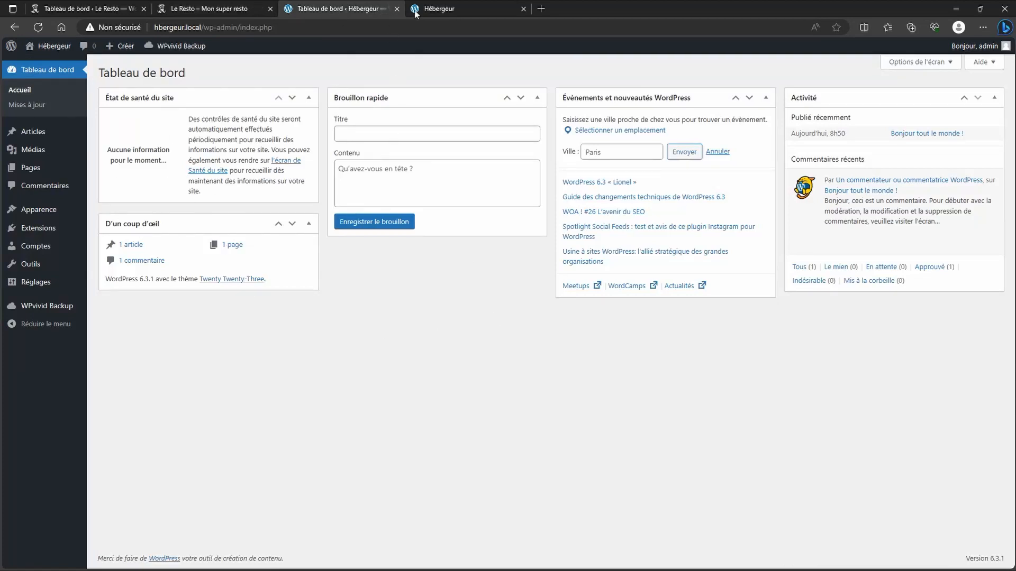
click(433, 10)
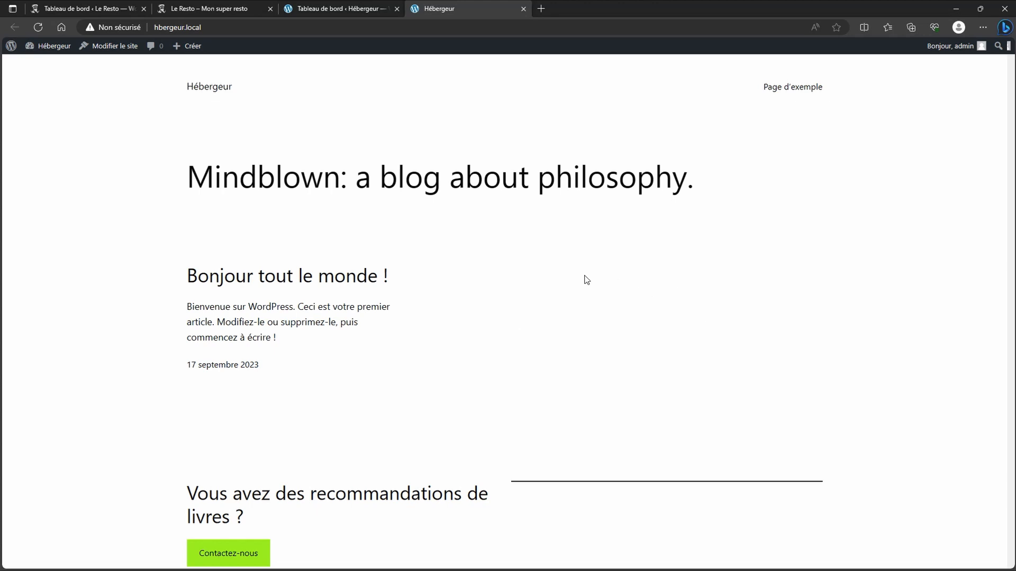
click(340, 12)
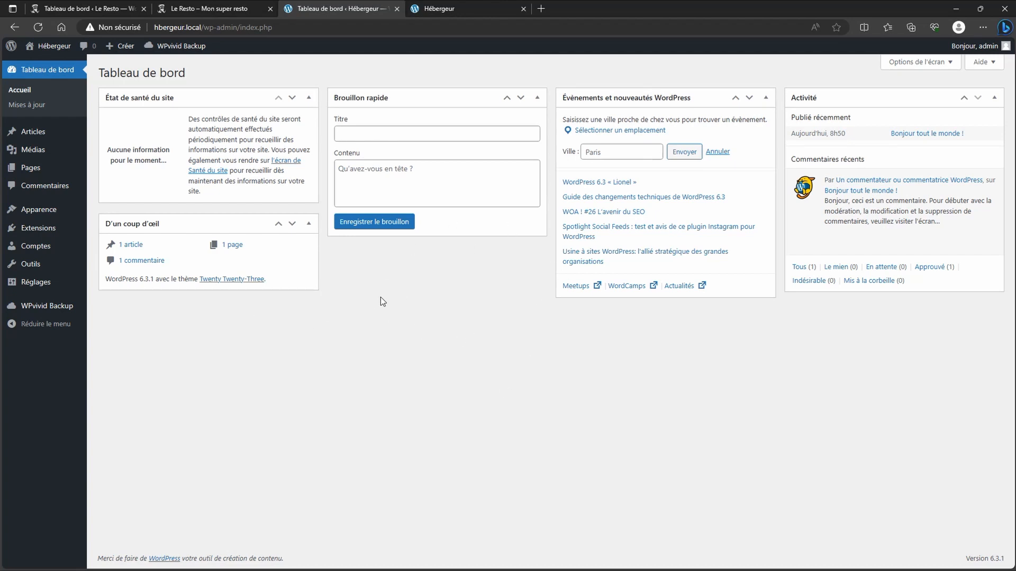
click(459, 8)
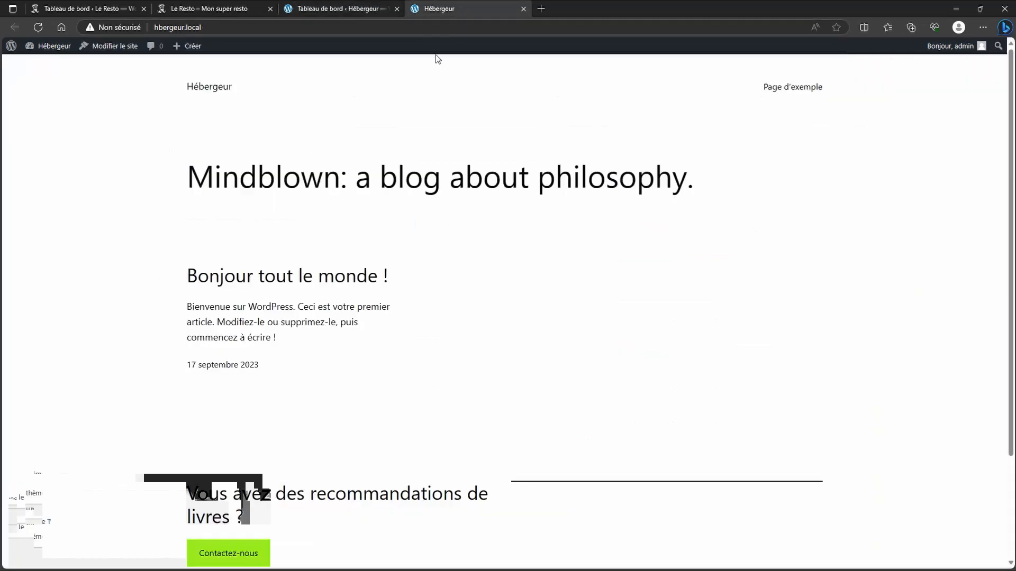
click(334, 11)
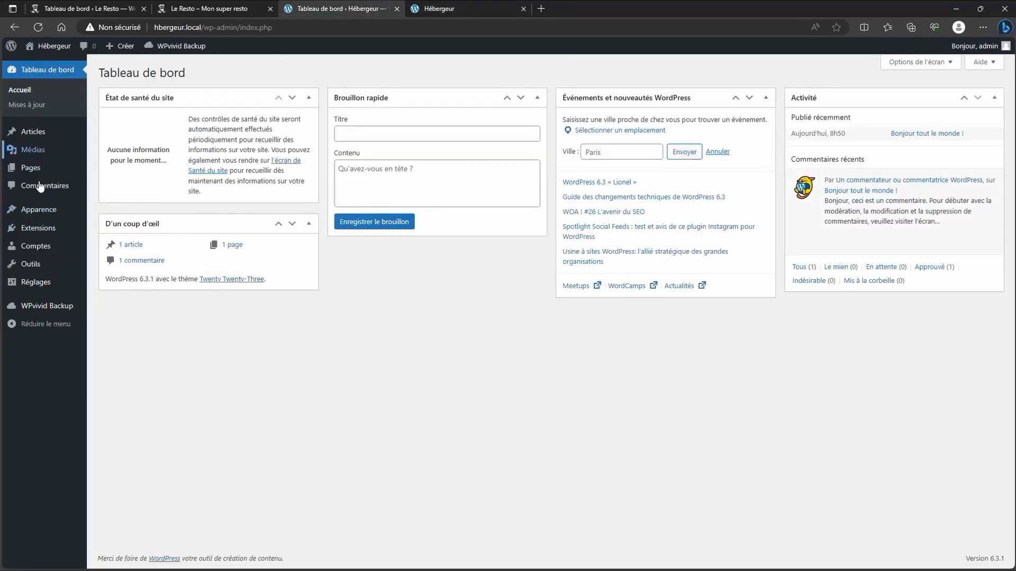
click(41, 231)
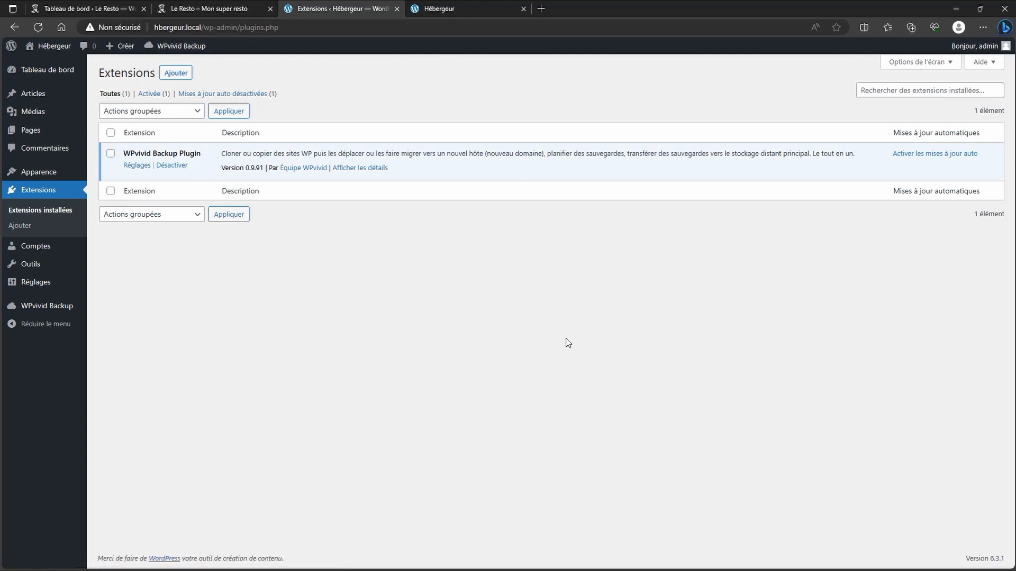
Step: On Le Resto, run a WPvivid manual backup of the database and files
click(78, 8)
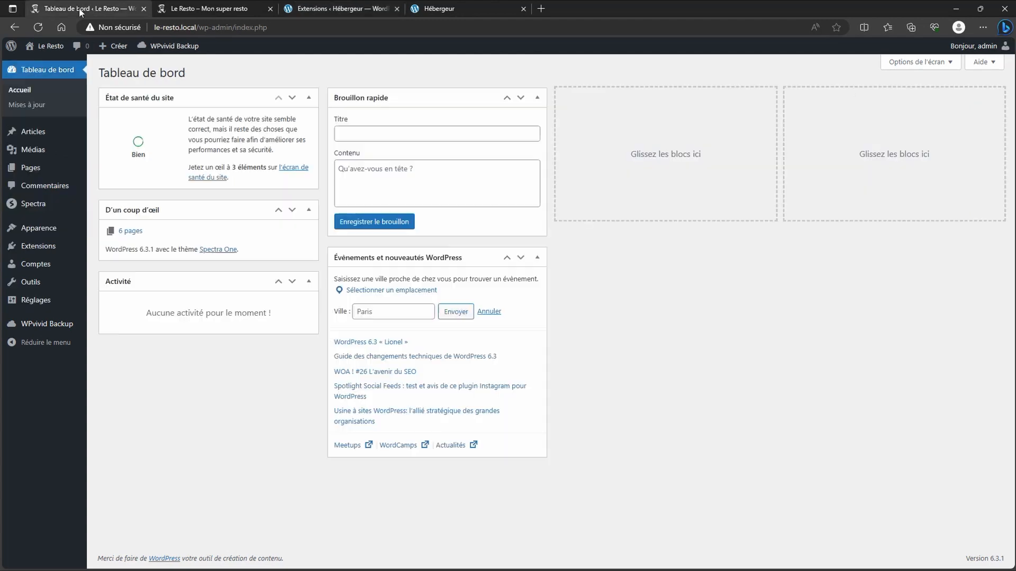
mouse_move(48, 154)
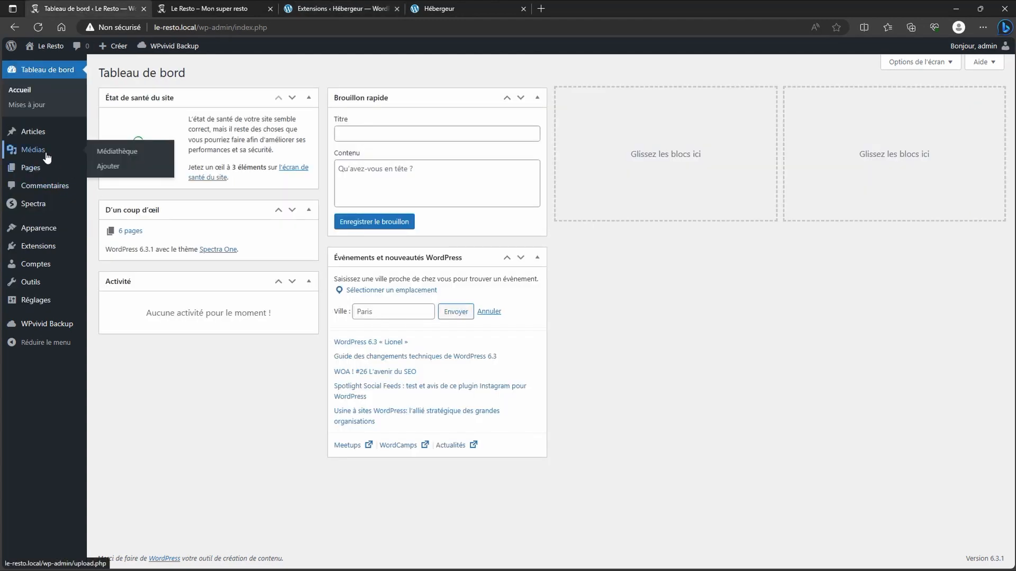
click(47, 327)
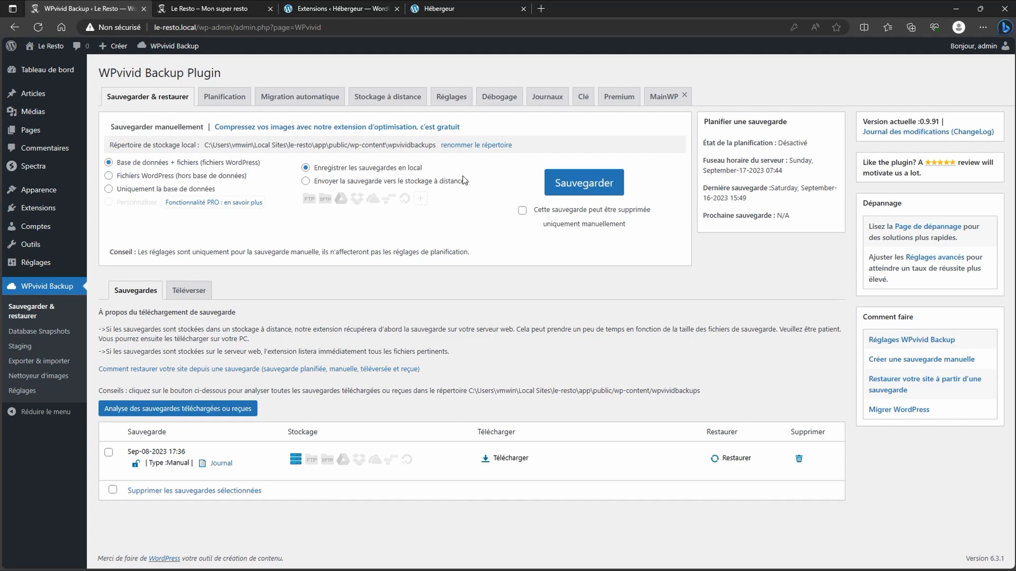
click(583, 185)
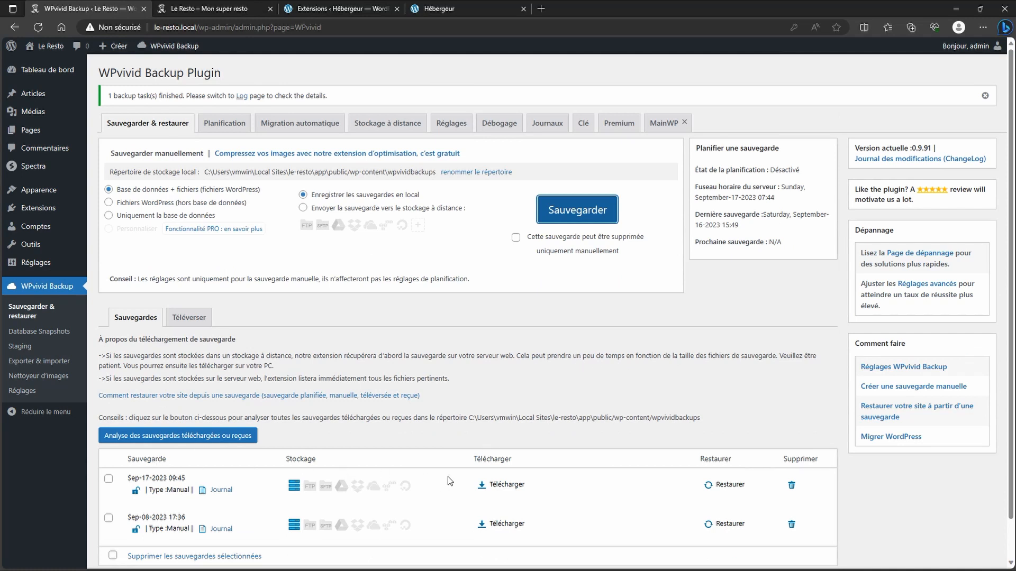
Step: Download the 24,52 Mo backup_all.zip and return to the Hébergeur plugins page
click(500, 485)
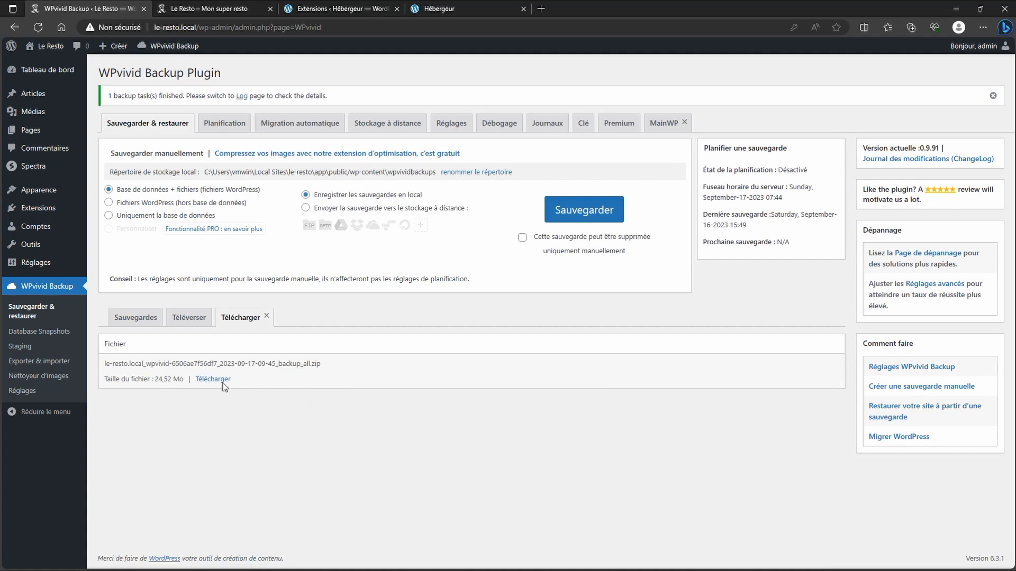
drag(218, 380, 215, 381)
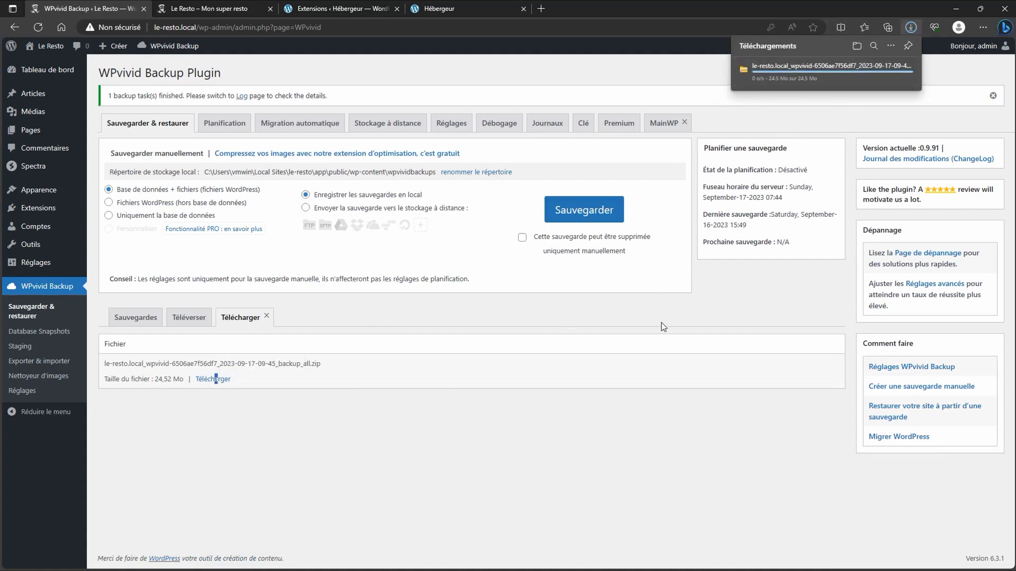
click(502, 417)
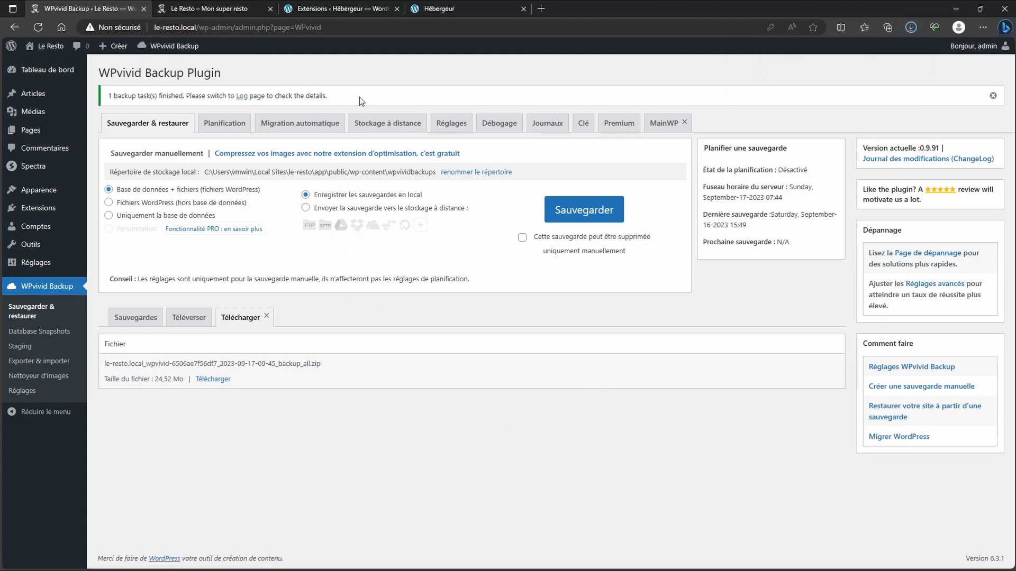
click(339, 9)
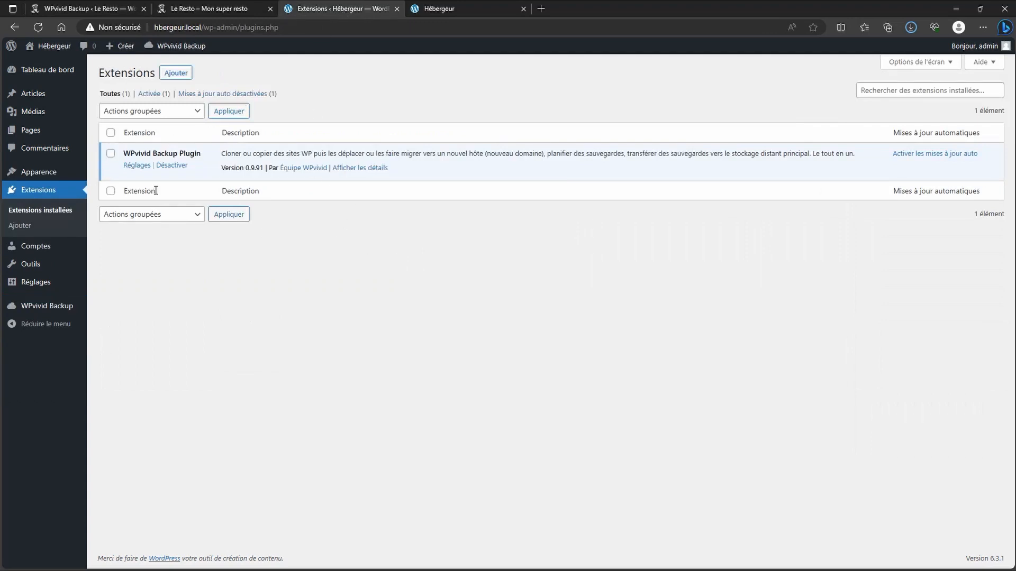
Step: Upload the downloaded Le Resto backup zip through WPvivid's Téléverser tab on Hébergeur
click(46, 313)
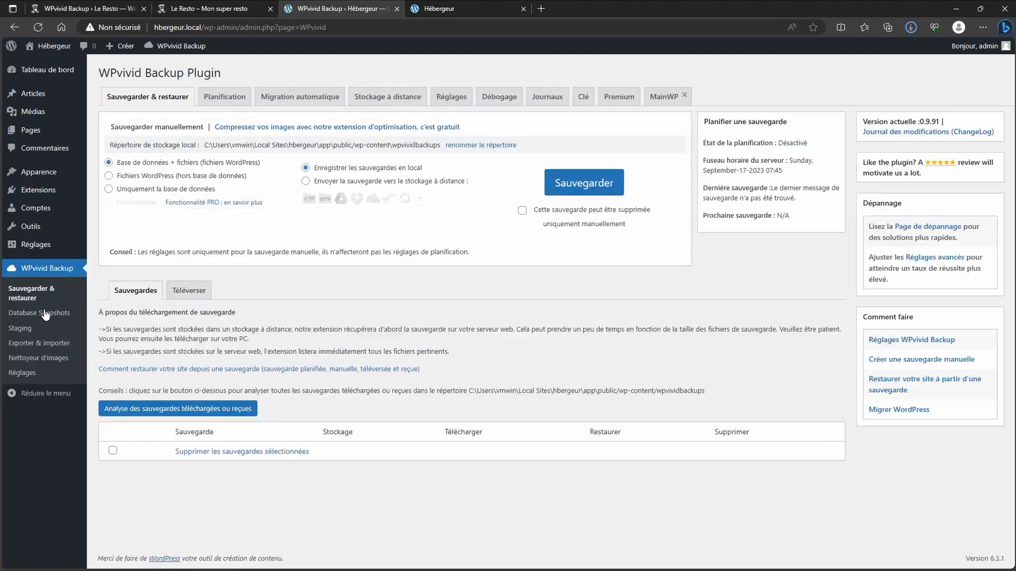
click(190, 291)
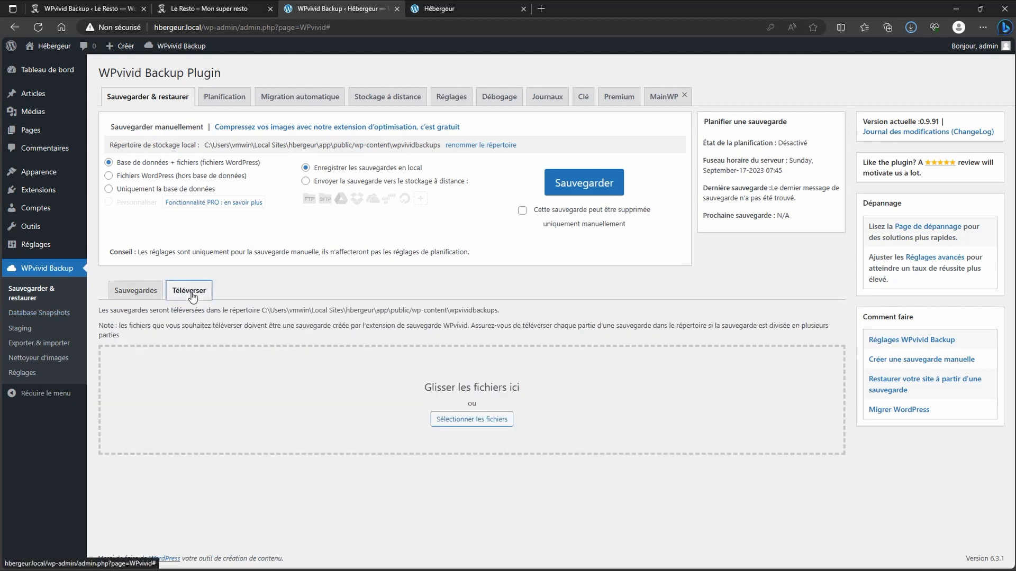
click(483, 425)
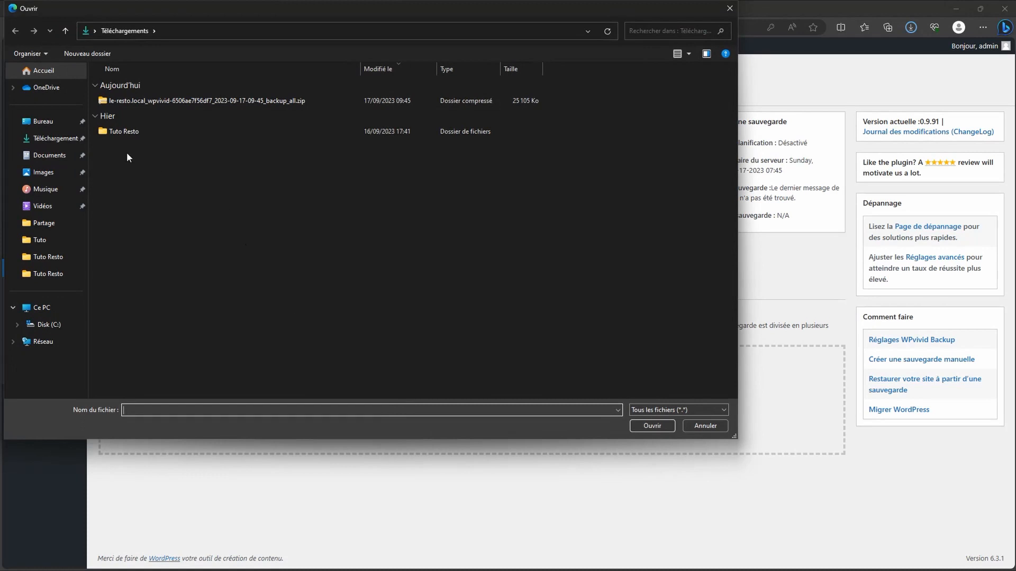
click(190, 101)
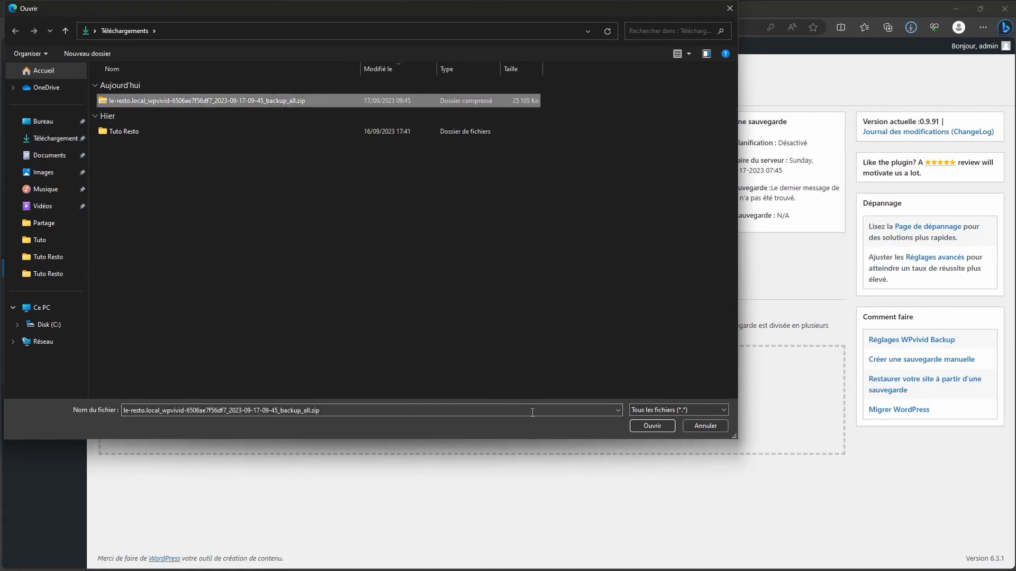
click(652, 426)
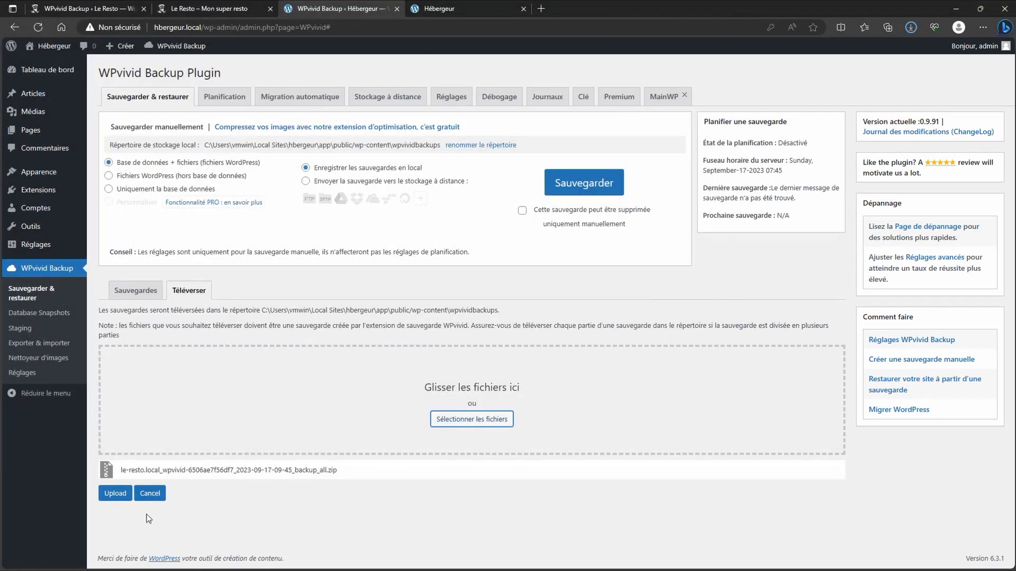
click(120, 500)
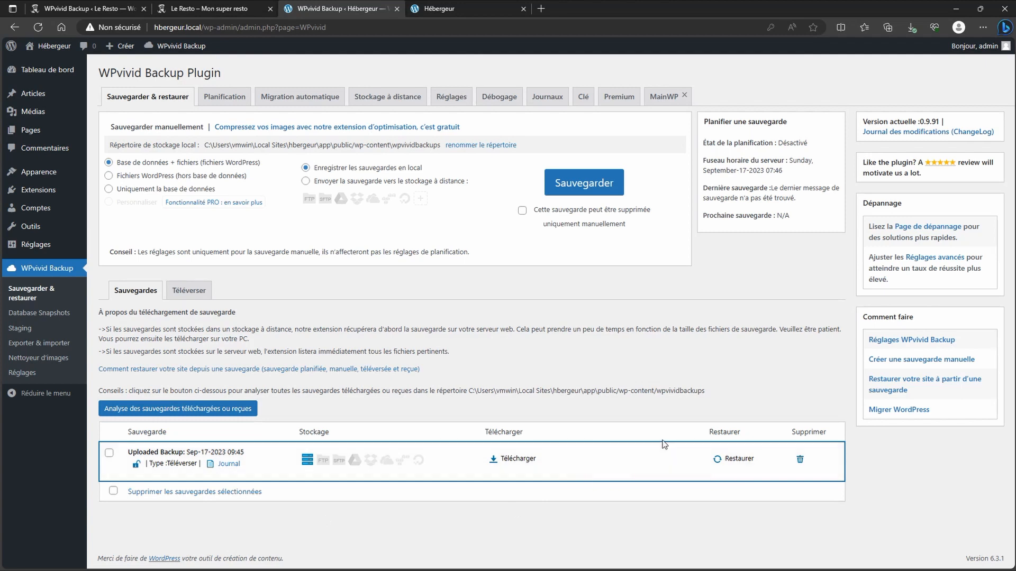
Step: Restore the uploaded Sep-17-2023 09:45 backup, confirming and acknowledging the success alert
click(739, 459)
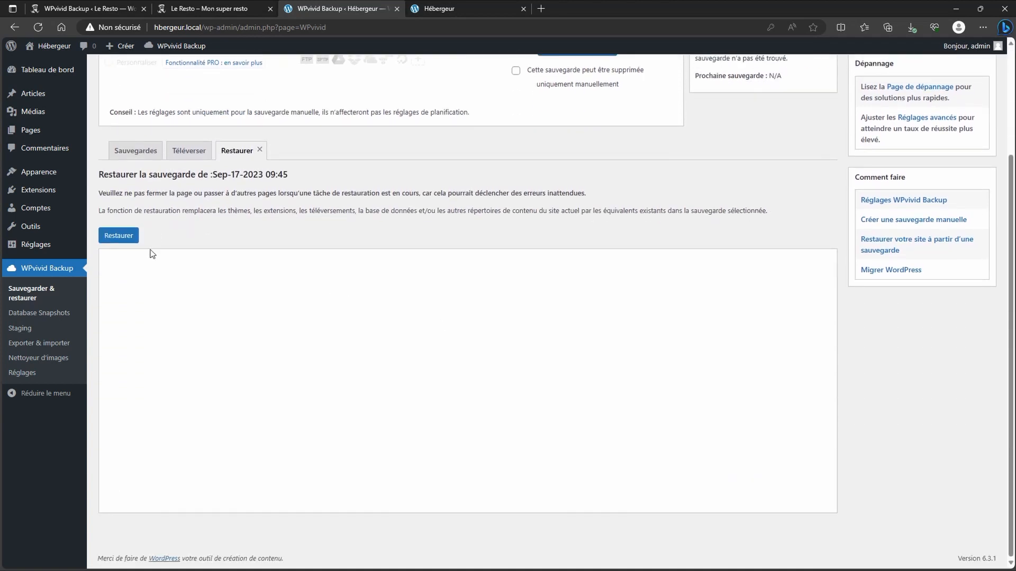
click(126, 242)
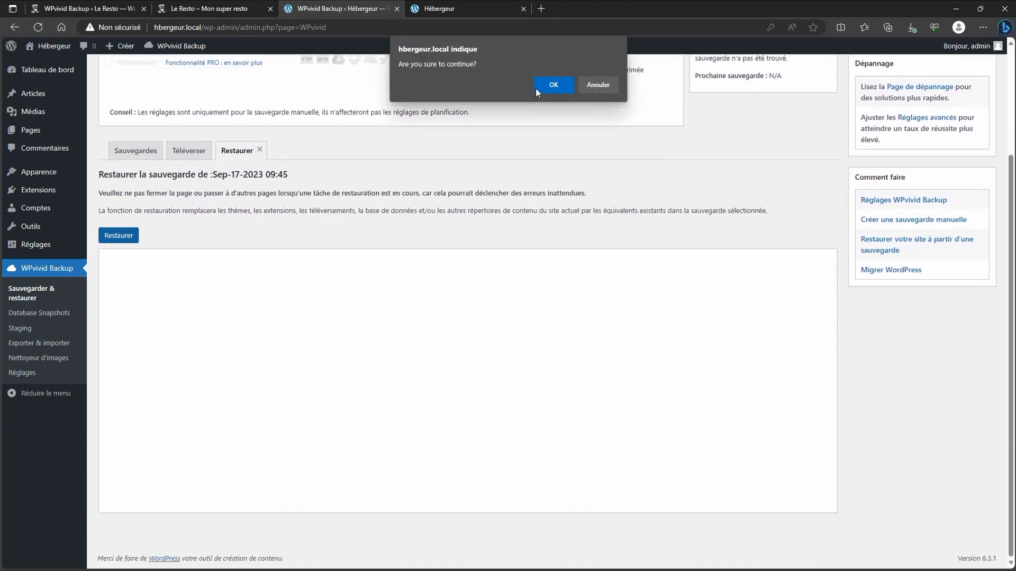
click(550, 84)
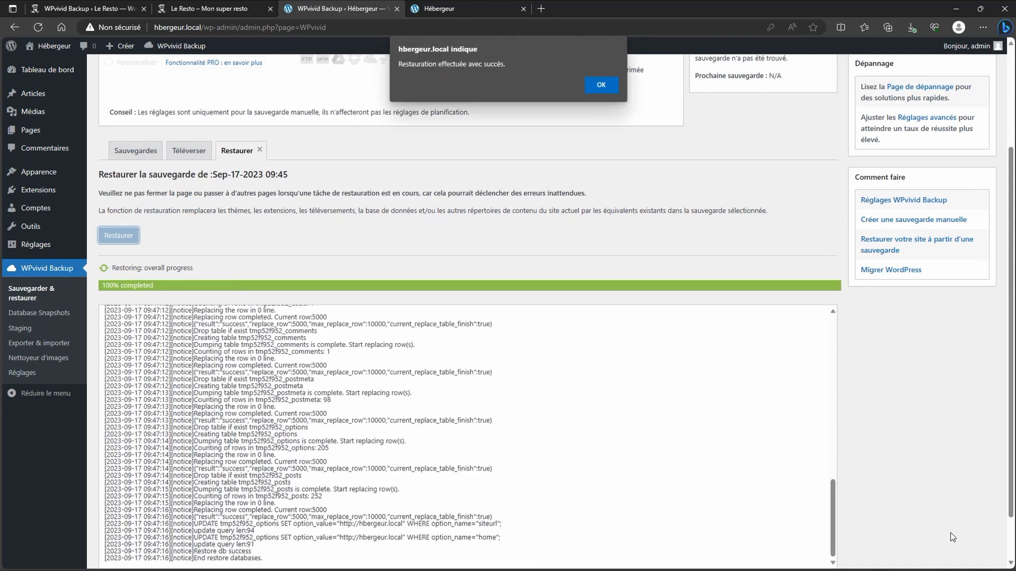
click(601, 85)
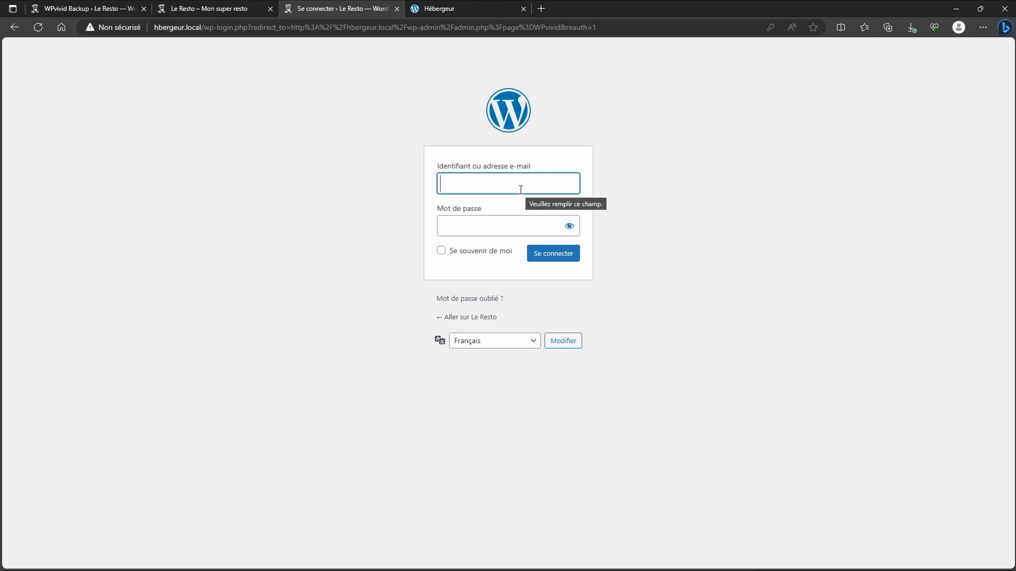
Step: Sign in to hbergeur.local with the admin username and password, with Se souvenir de moi ticked
text(admin)
key(Tab)
text(••••••)
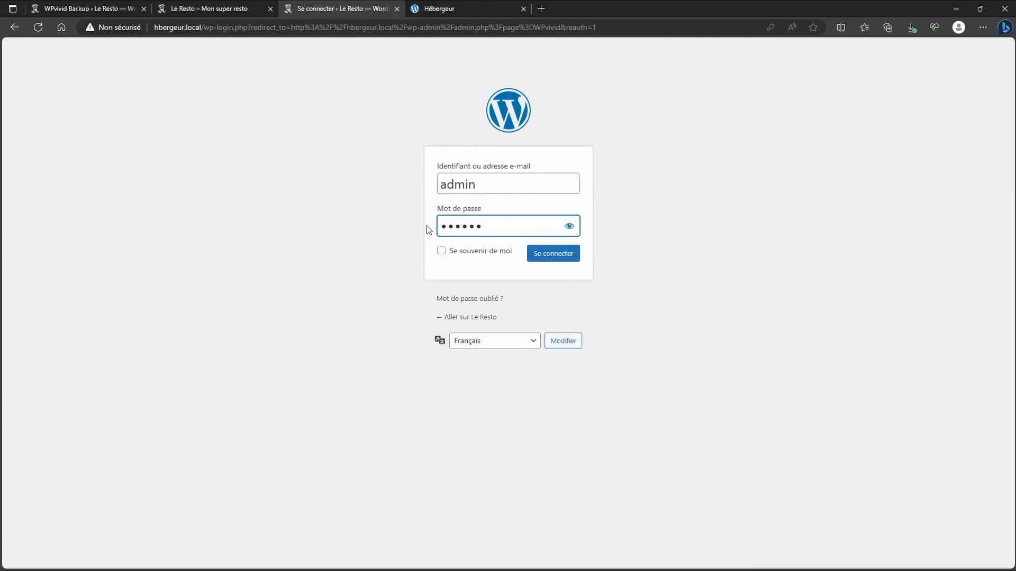
click(441, 253)
click(552, 260)
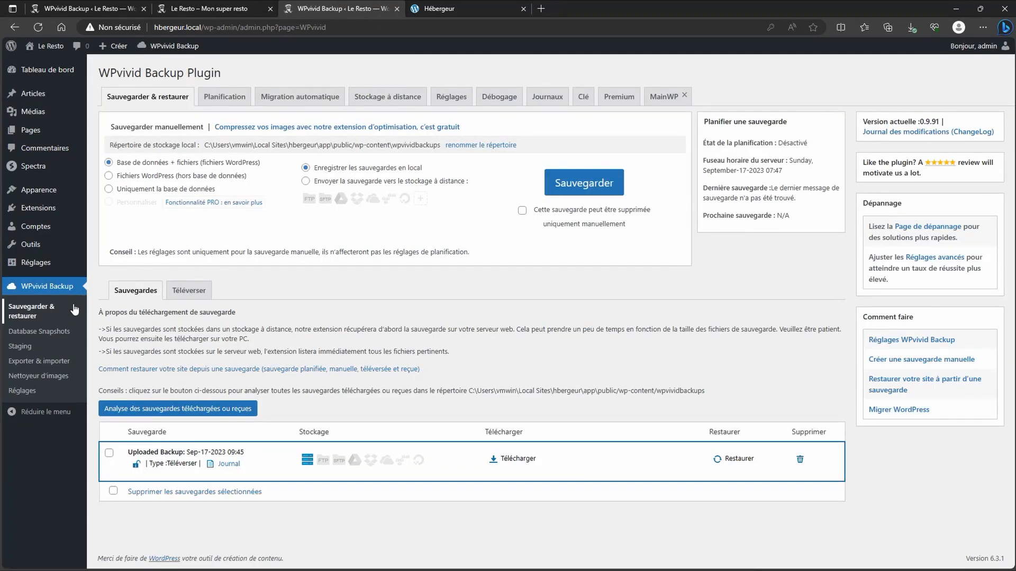
Step: Re-save the post-title permalink structure under Réglages > Permaliens
click(37, 262)
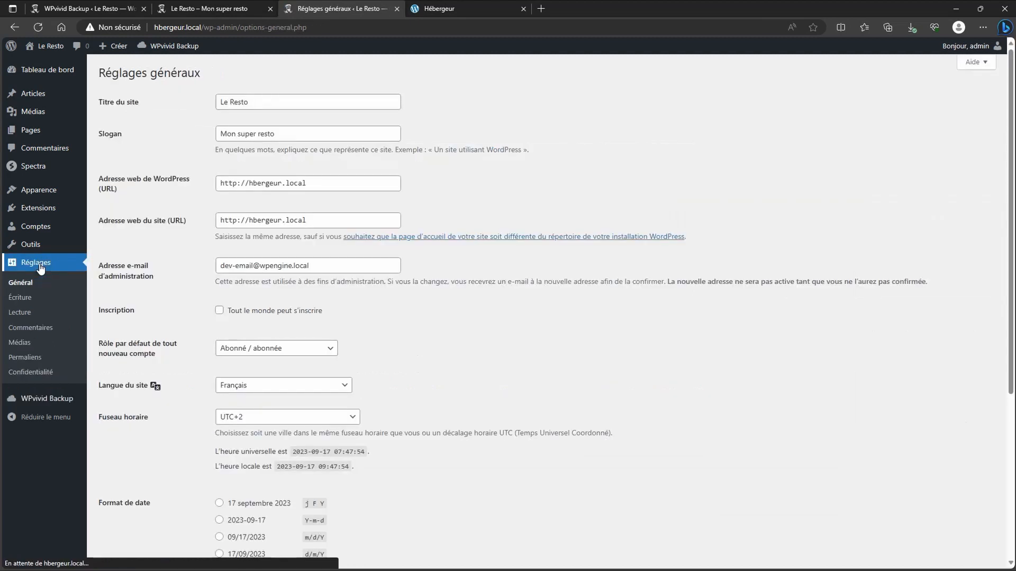
click(25, 358)
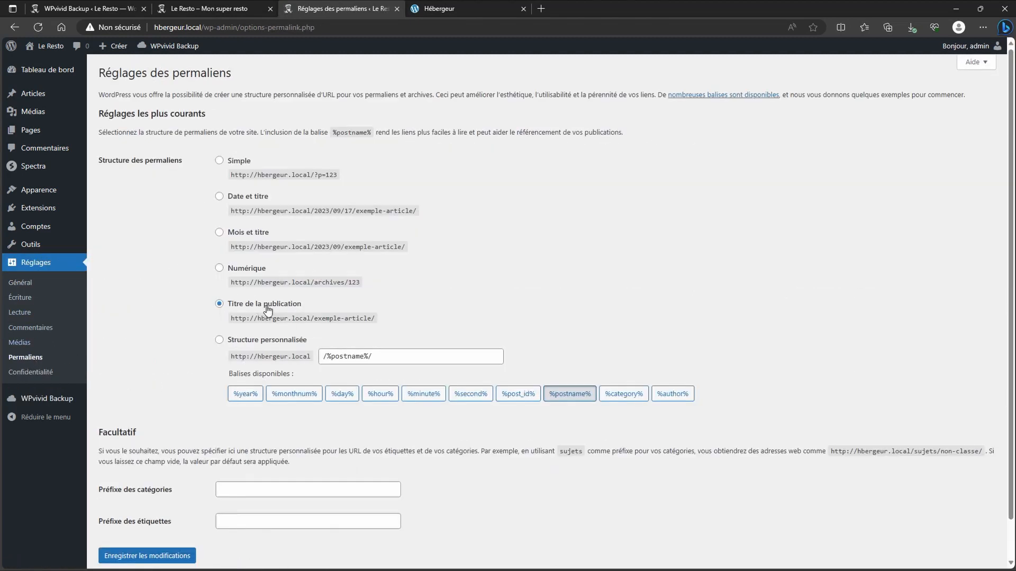
scroll(268, 311, down, 1)
click(165, 520)
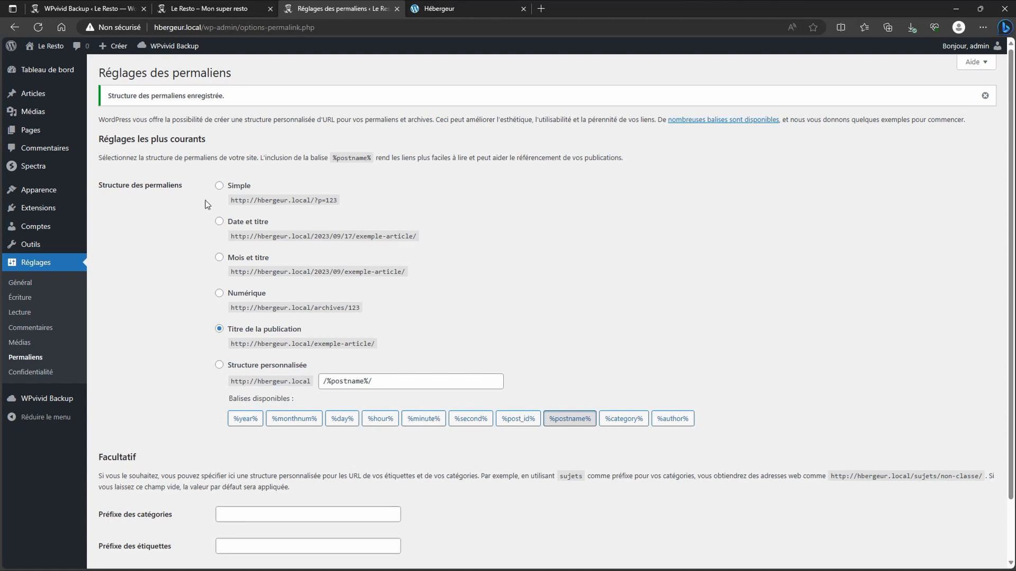
Step: Reload hbergeur.local and check the restored home page and Mentions légales page
click(440, 10)
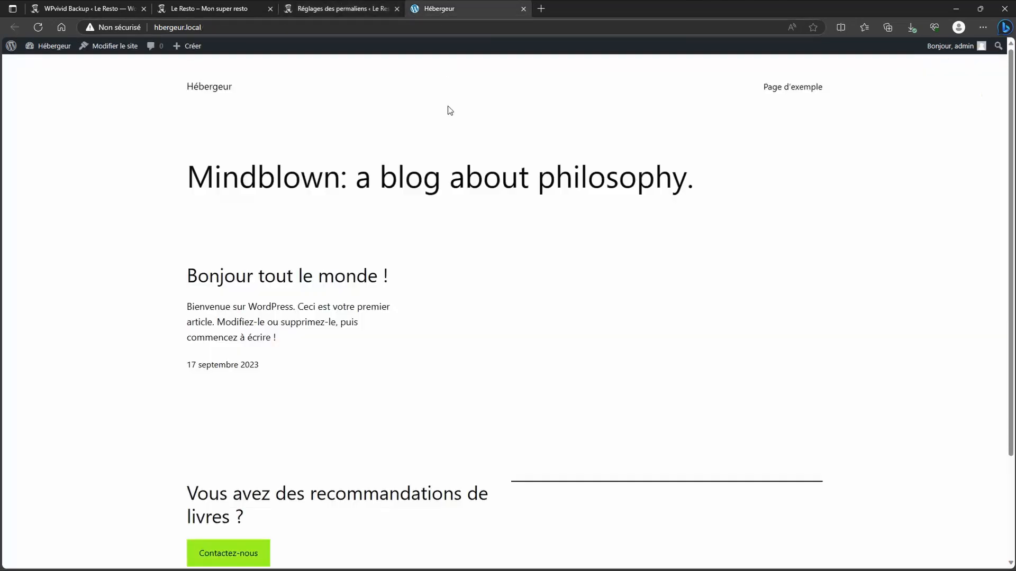
click(38, 26)
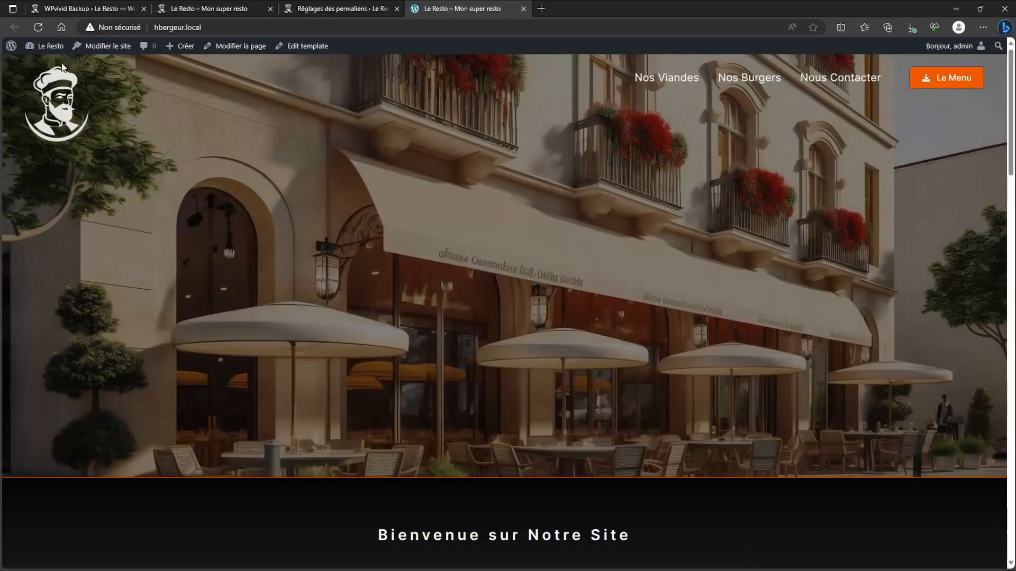
scroll(352, 174, down, 10)
scroll(354, 231, down, 15)
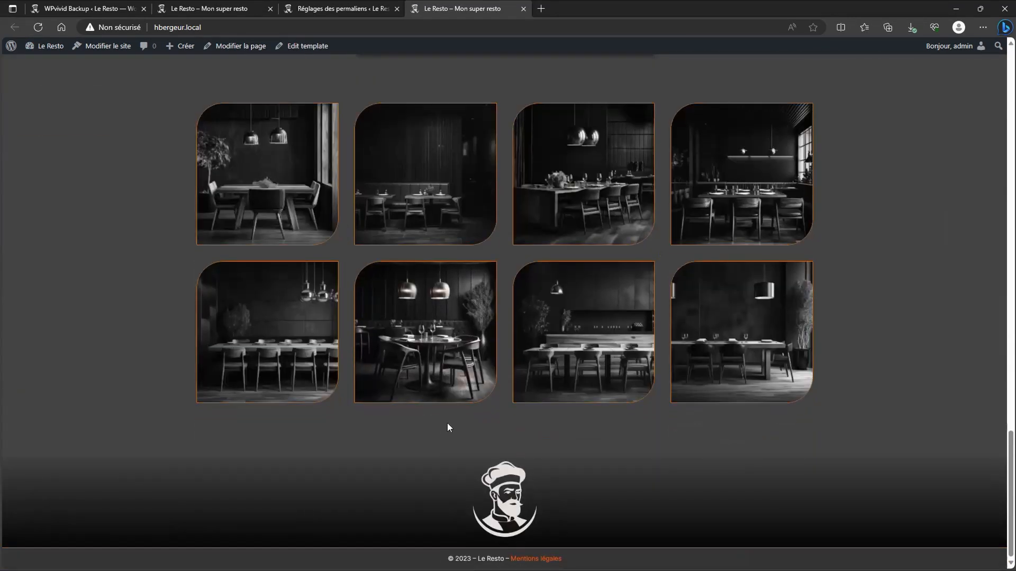
click(535, 559)
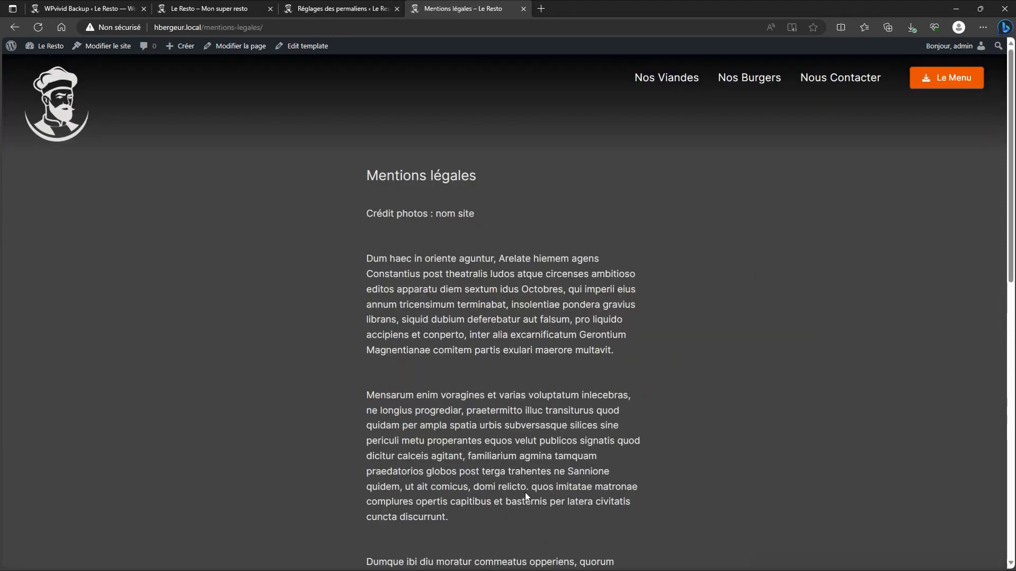
click(16, 30)
scroll(408, 289, up, 10)
scroll(408, 289, up, 10)
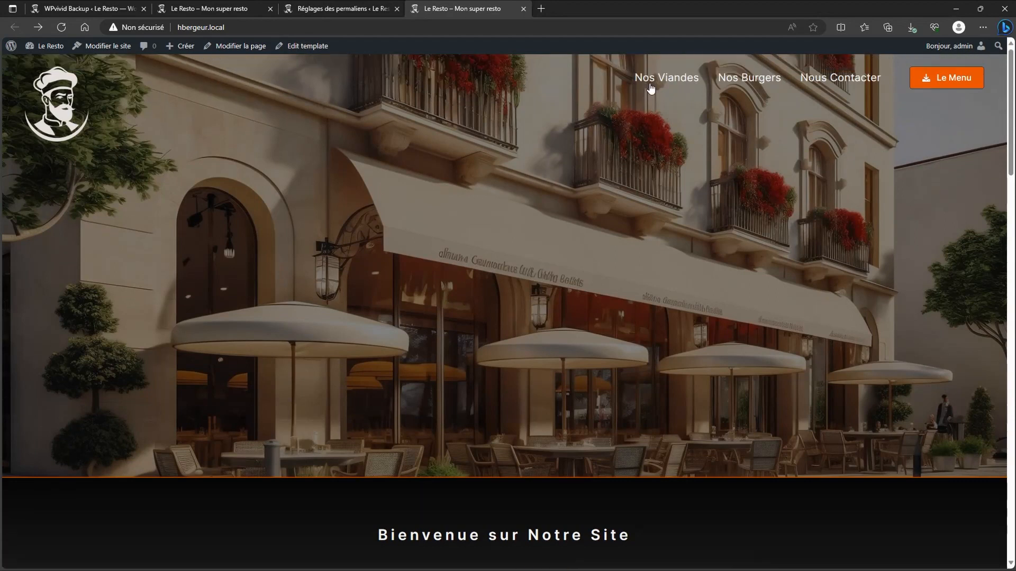
Step: Browse the Nos Viandes, Nos Burgers, Nous Contacter pages and the menu PDF
click(652, 84)
click(746, 80)
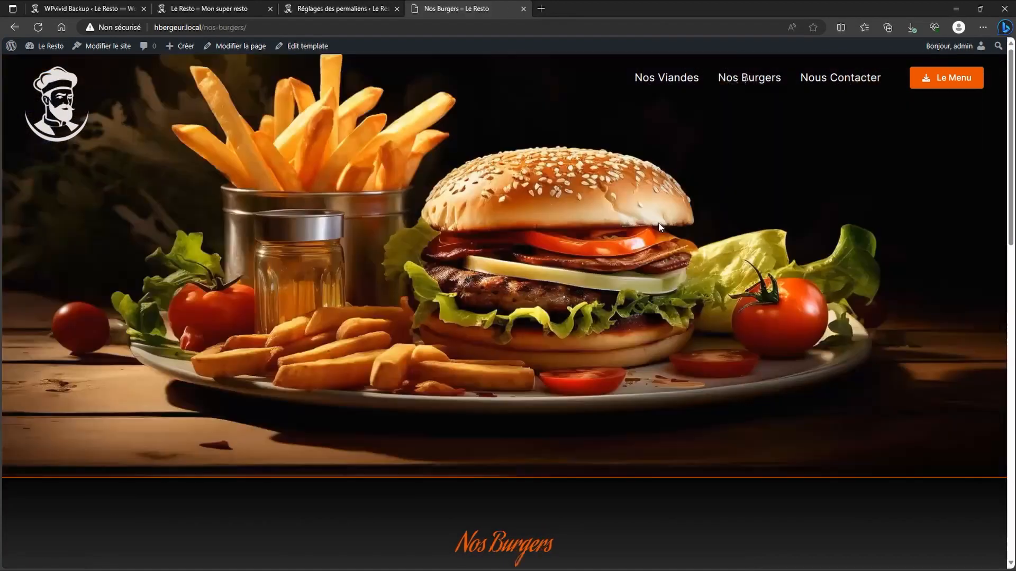
click(836, 85)
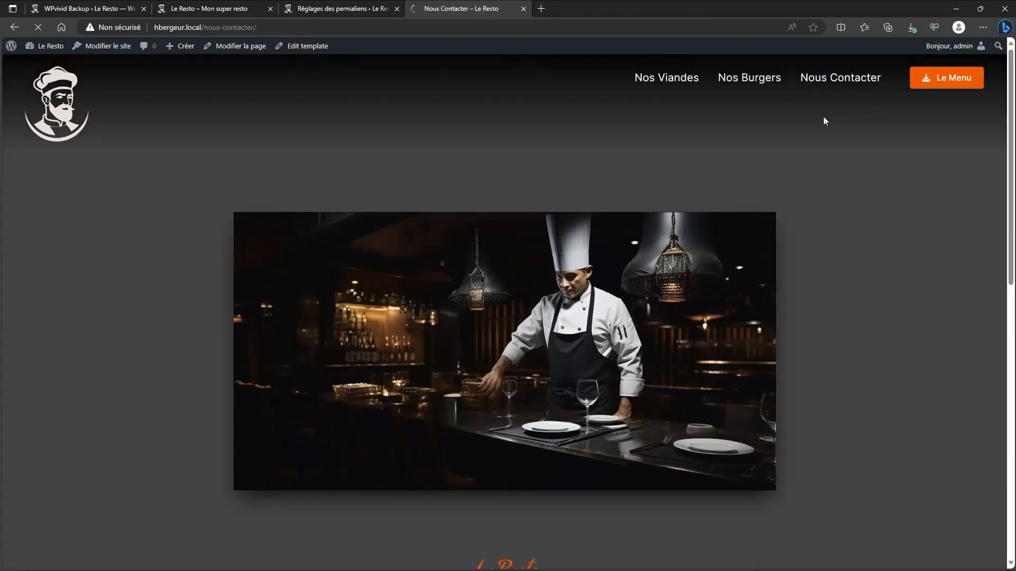
click(942, 79)
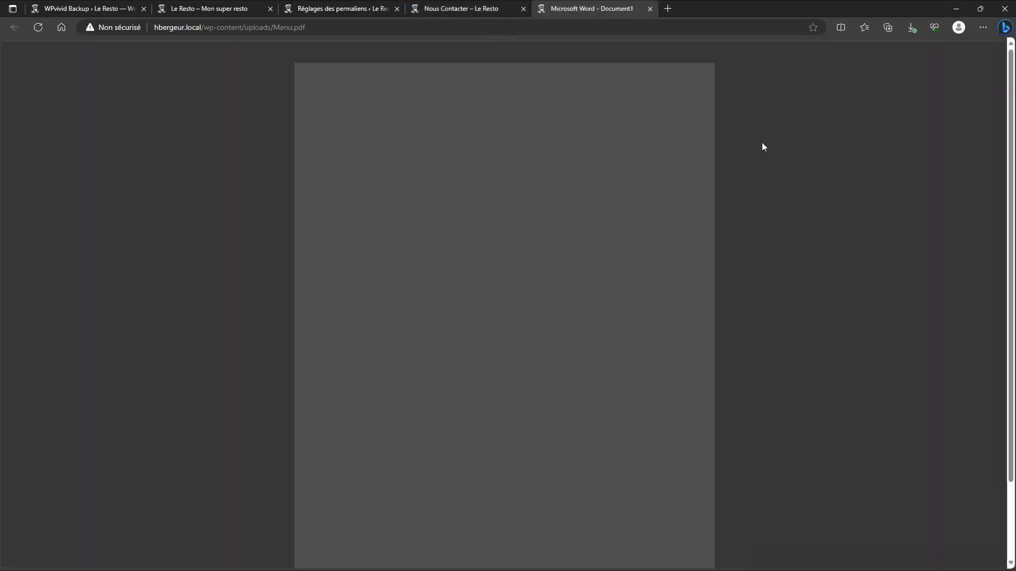
click(651, 10)
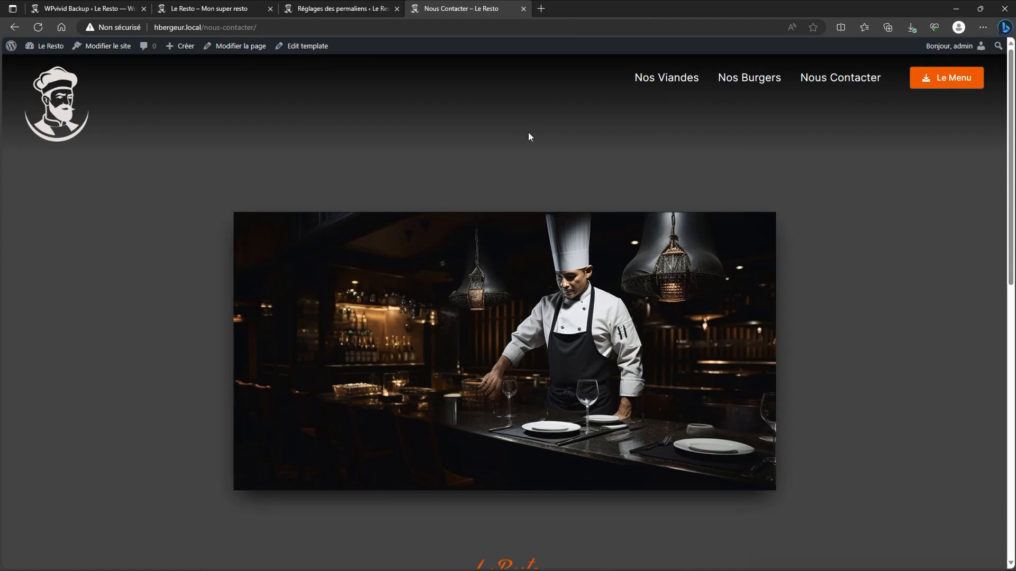
Step: Go back to the original le-resto.local site
scroll(540, 137, down, 8)
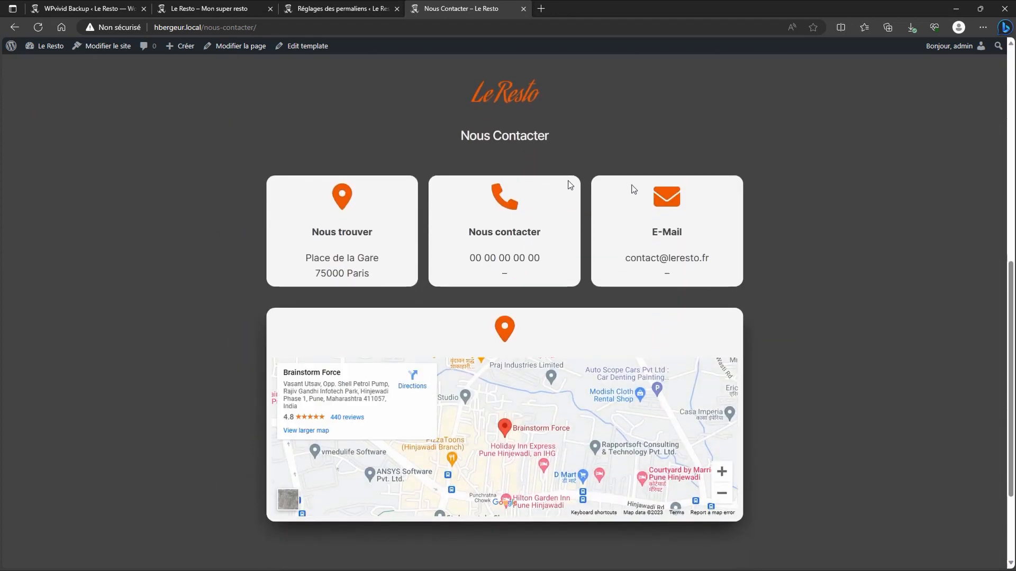
scroll(506, 68, up, 8)
click(355, 10)
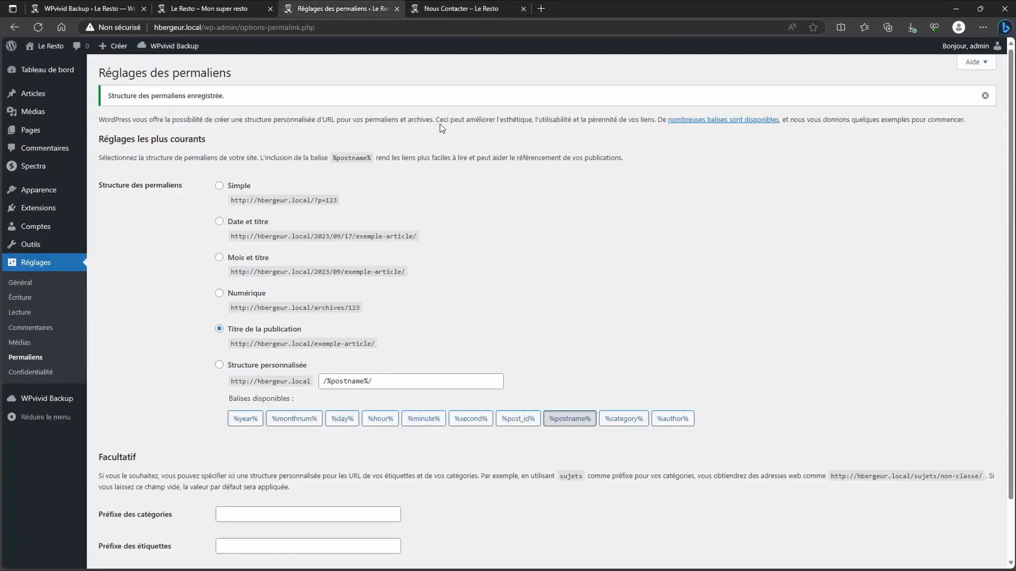
click(198, 6)
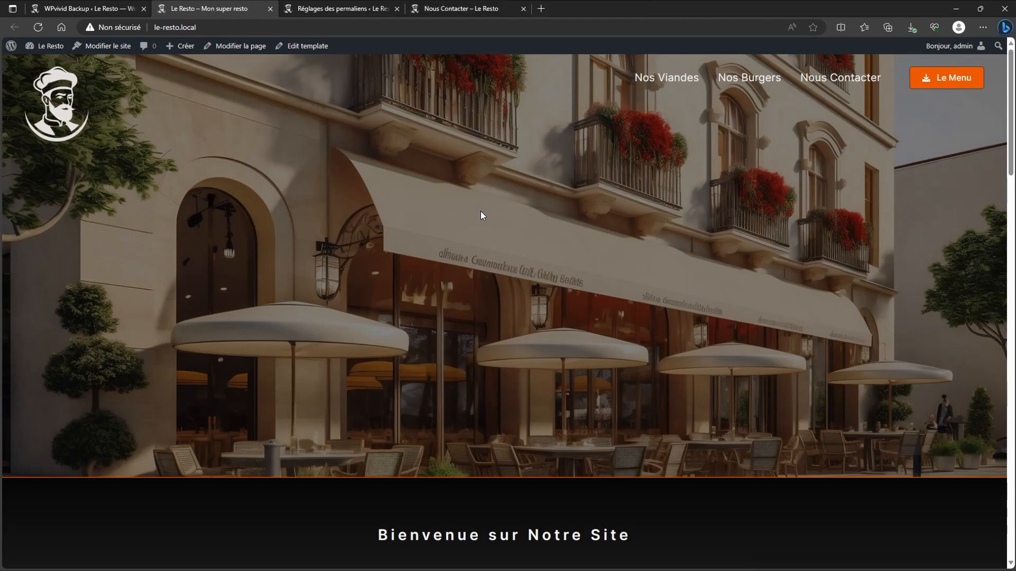